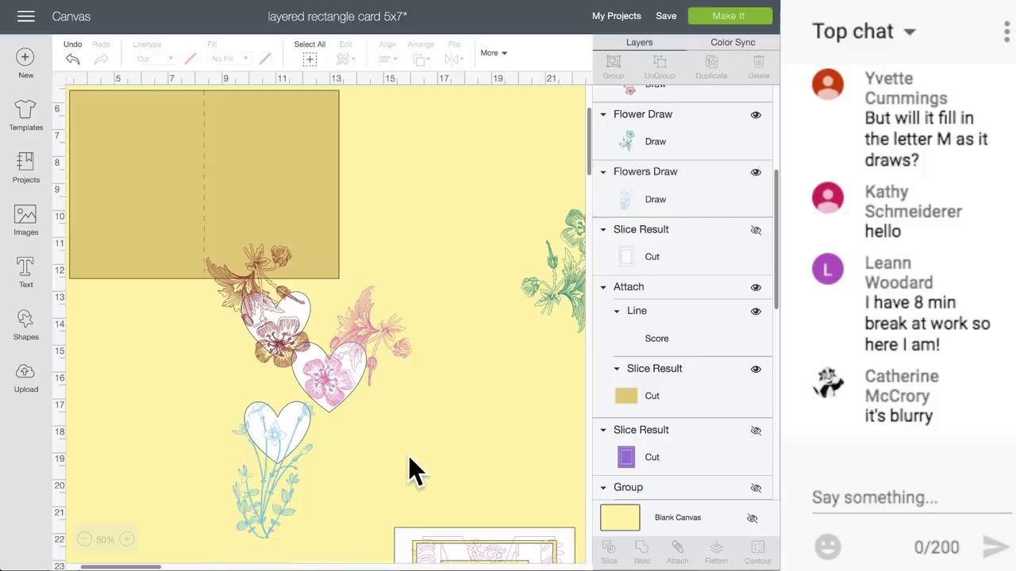
Move the pink flower drawing off the middle heart onto the empty canvas beside the hearts
mouse_move(408, 456)
left_mouse_down()
mouse_move(256, 463)
mouse_move(234, 274)
mouse_move(232, 300)
left_mouse_up()
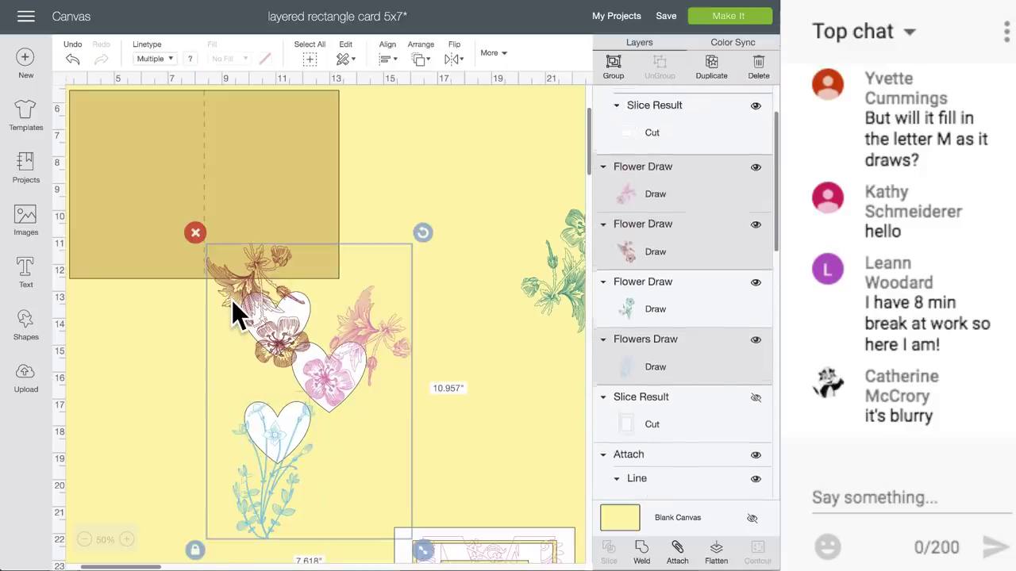
left_click(616, 328)
left_click(392, 360)
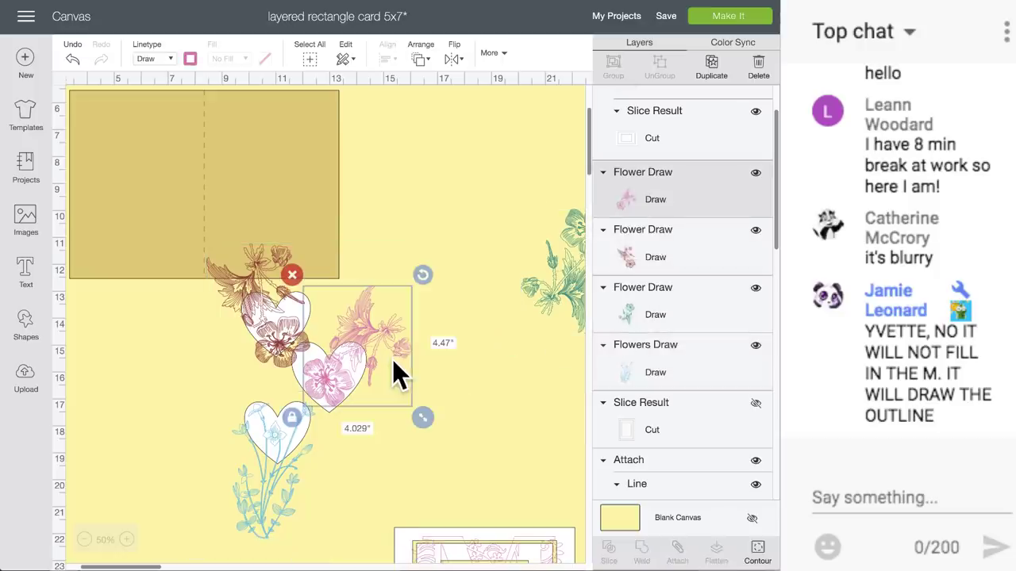
left_click_drag(358, 357, 435, 391)
Search the image library for "mandela"
left_click(25, 222)
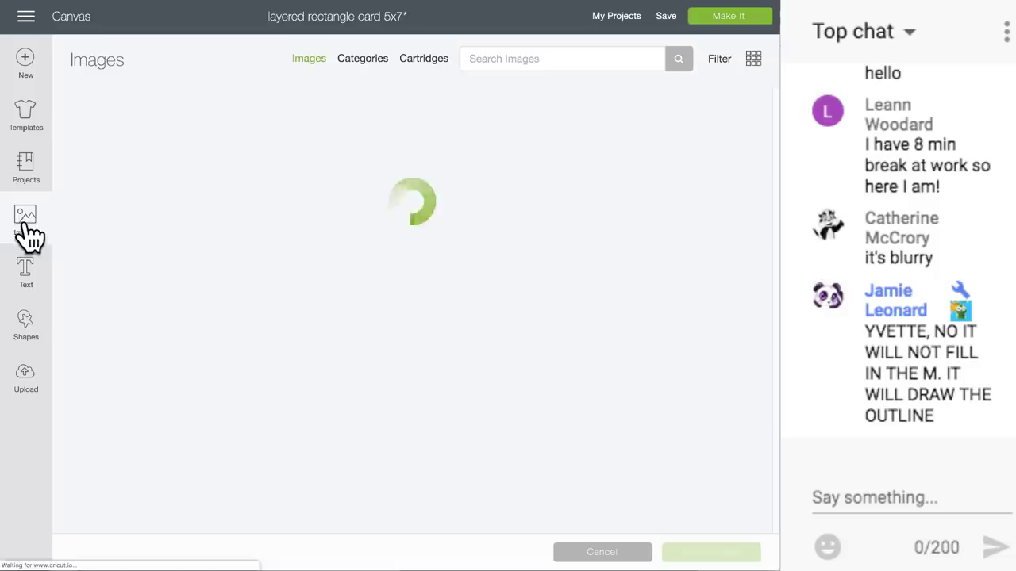
left_click(535, 59)
type("man")
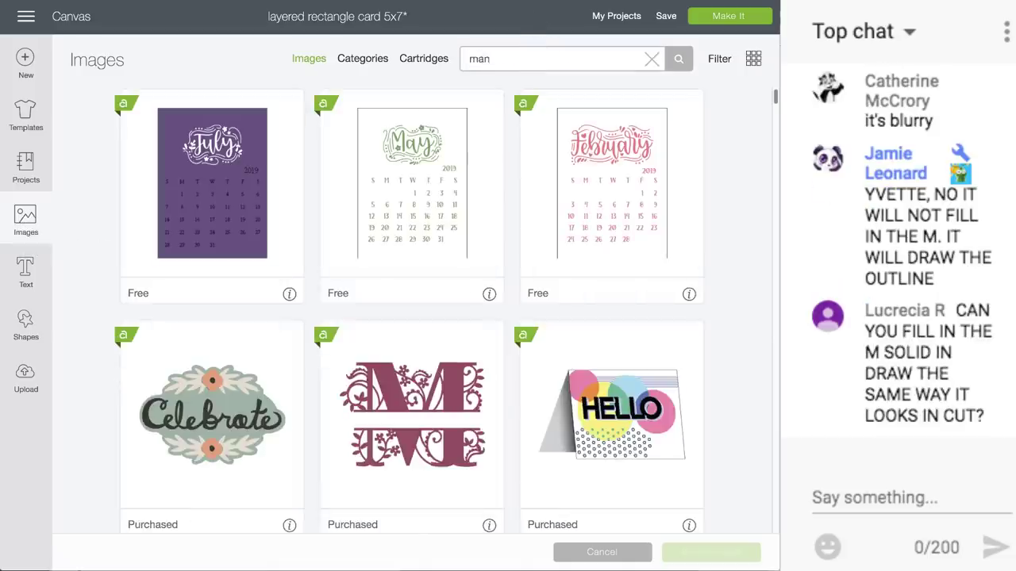
type("d")
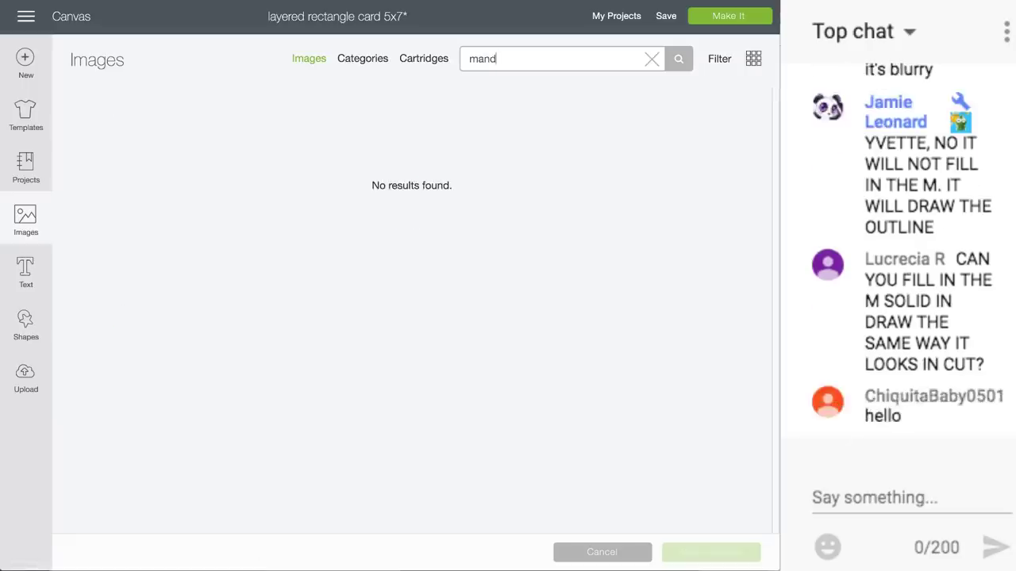
key("BackSpace")
type("ela")
left_click_drag(519, 57, 494, 58)
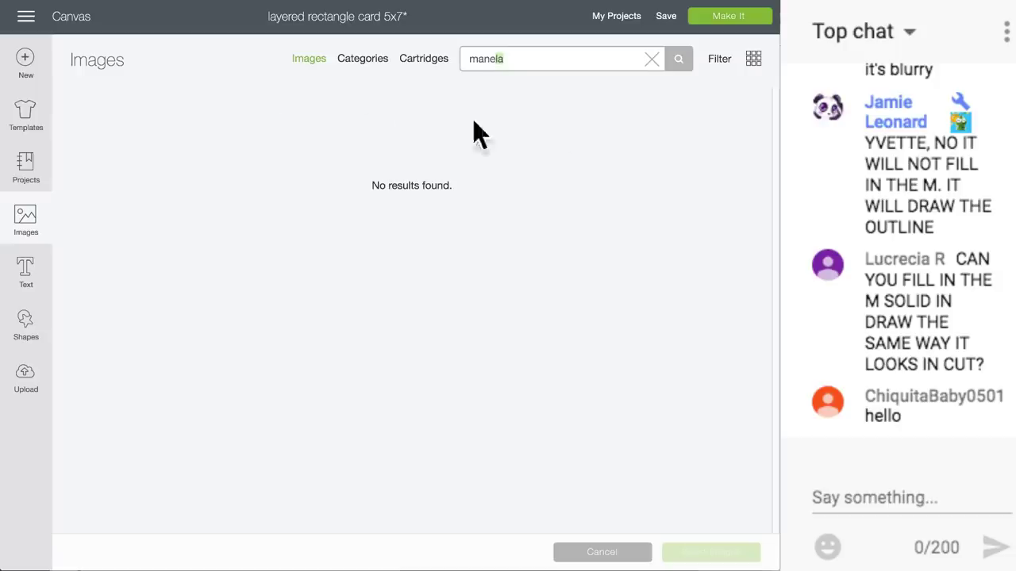
key("BackSpace")
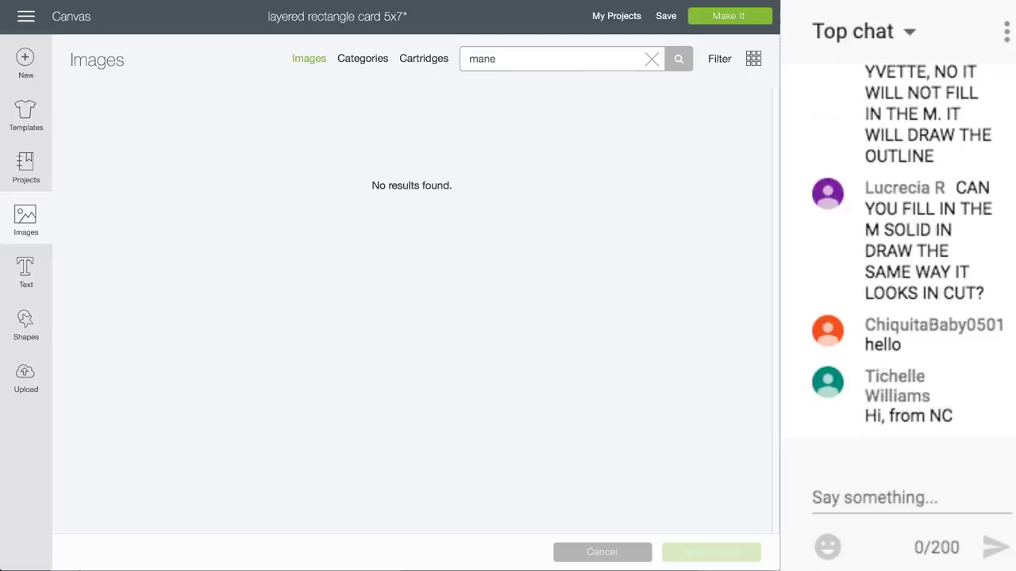
type("ela")
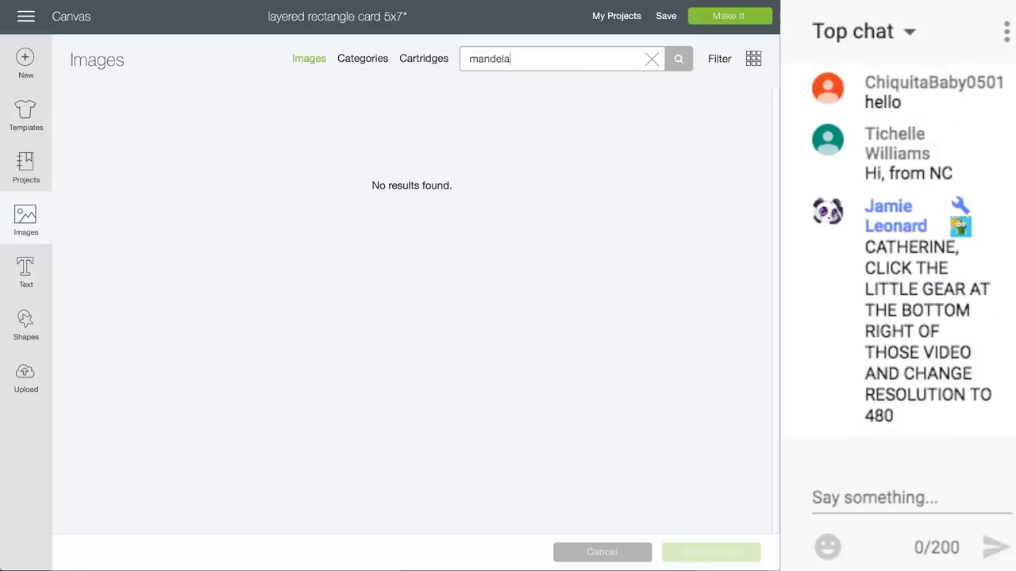
key("Return")
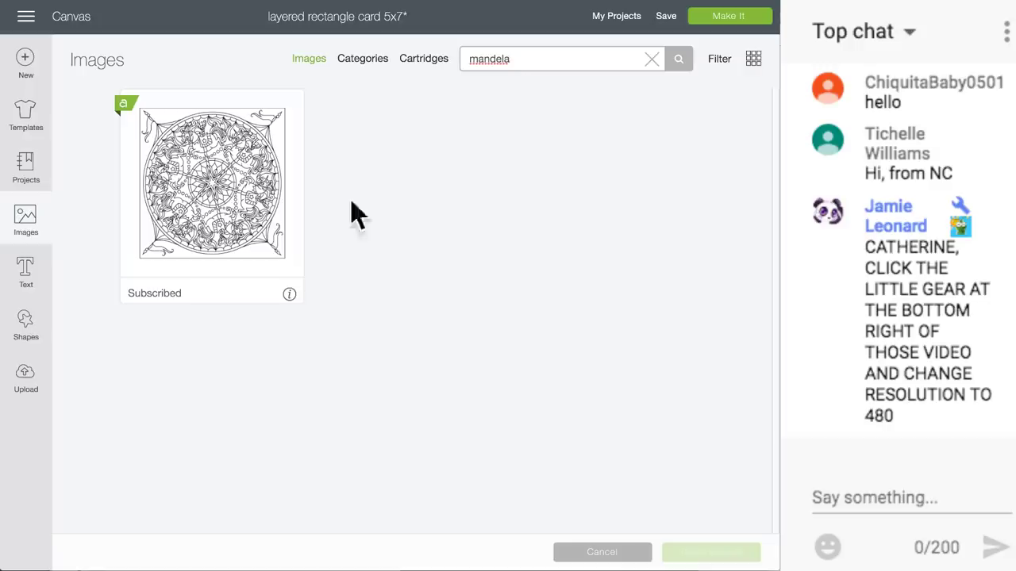
View the details of the Carousel Mandela image and insert it onto the canvas
left_click(289, 295)
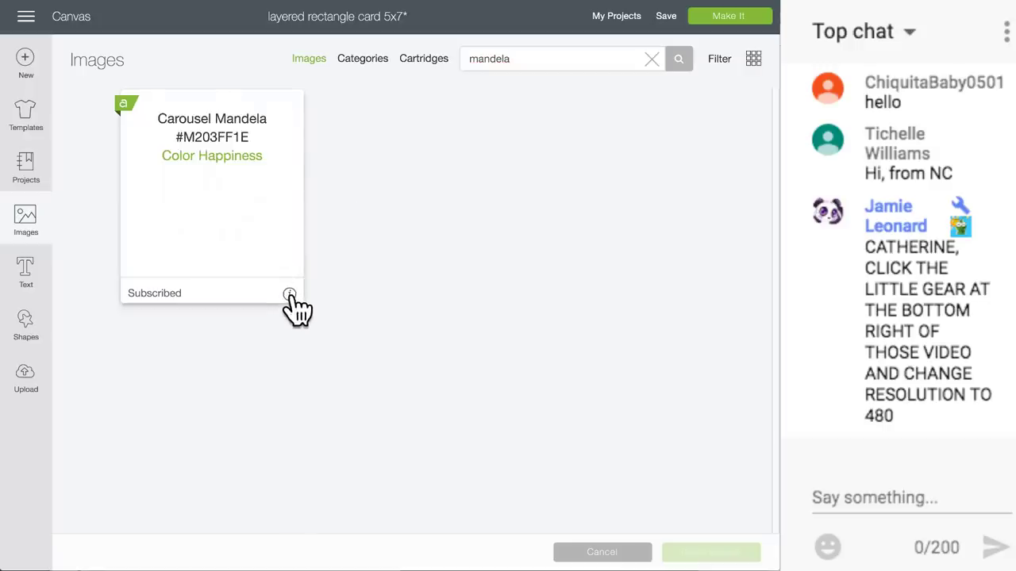
left_click(289, 295)
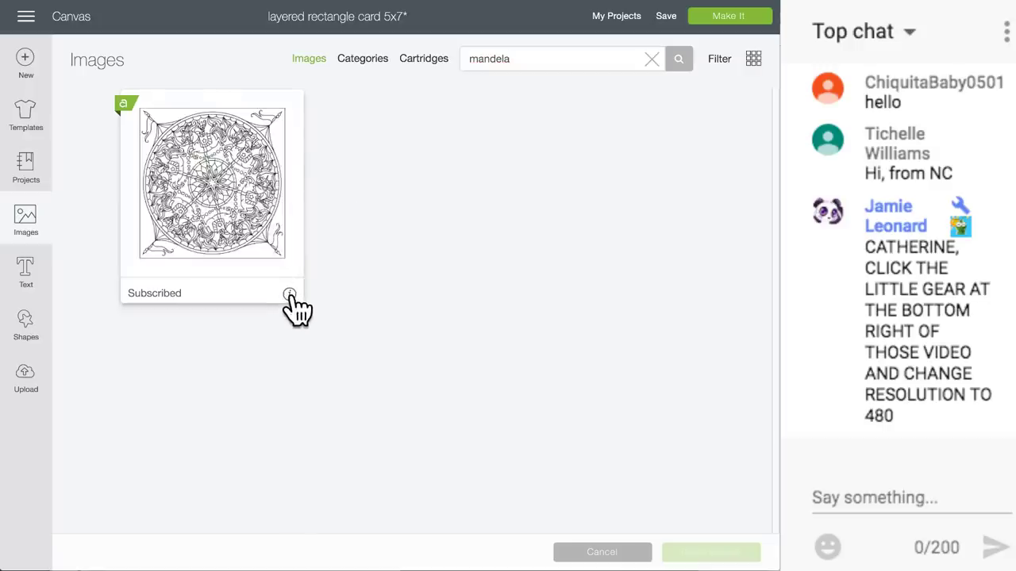
left_click(201, 166)
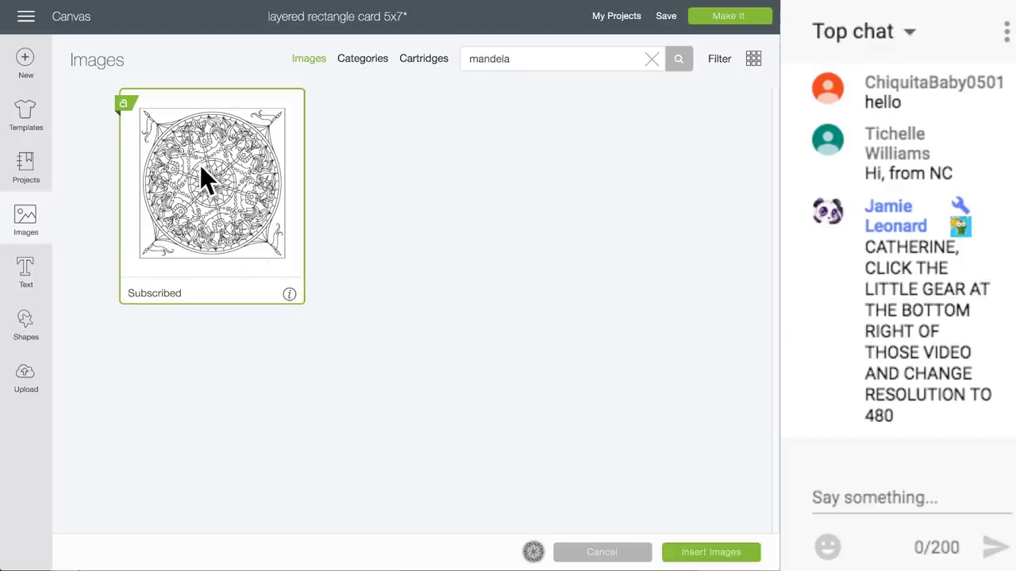
left_click(702, 556)
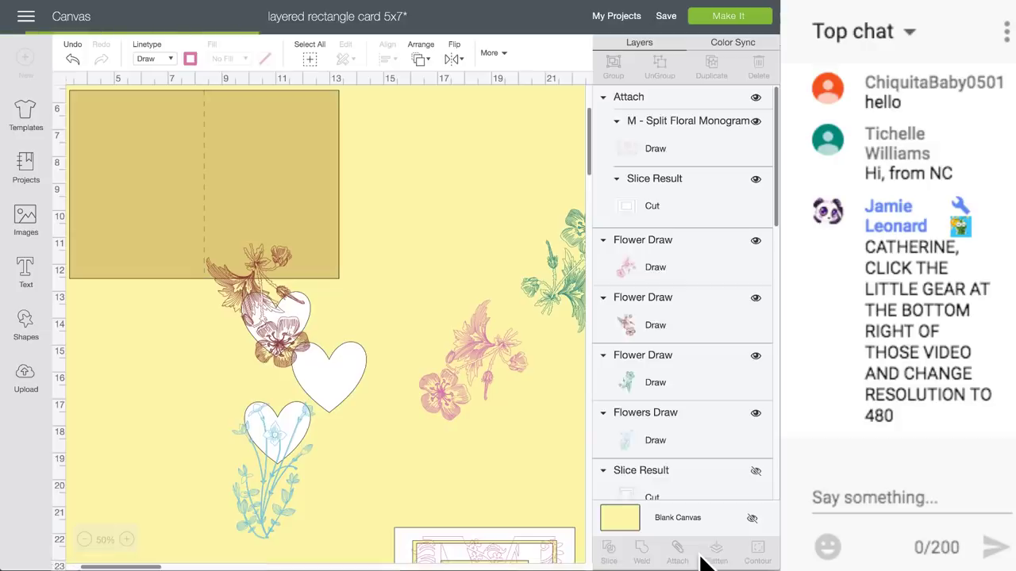
Enlarge the inserted Carousel Mandela to about 10.69 inches wide over the hearts and hide its Cut layer
left_click_drag(101, 103, 241, 214)
left_click_drag(300, 225, 500, 435)
left_click_drag(399, 301, 341, 300)
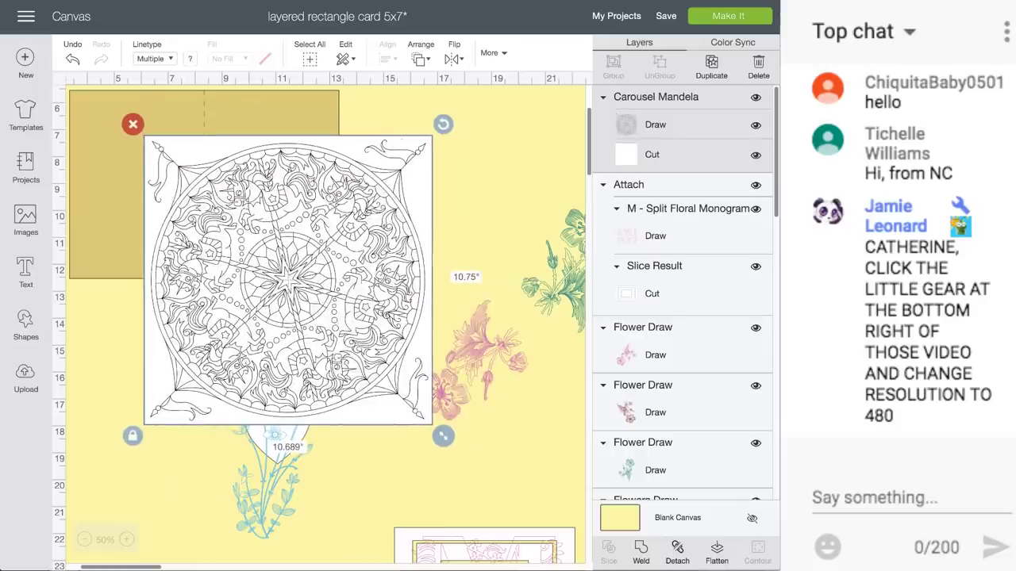
left_click(755, 155)
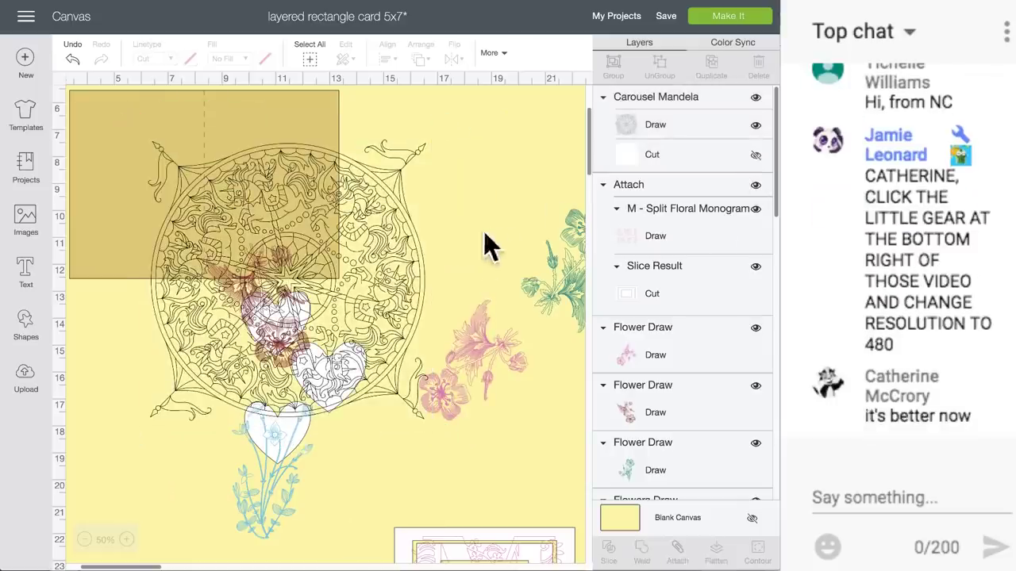
Shrink the mandala and place it above the hearts, and move the brown and blue flower drawings beside the pink one
left_click(377, 342)
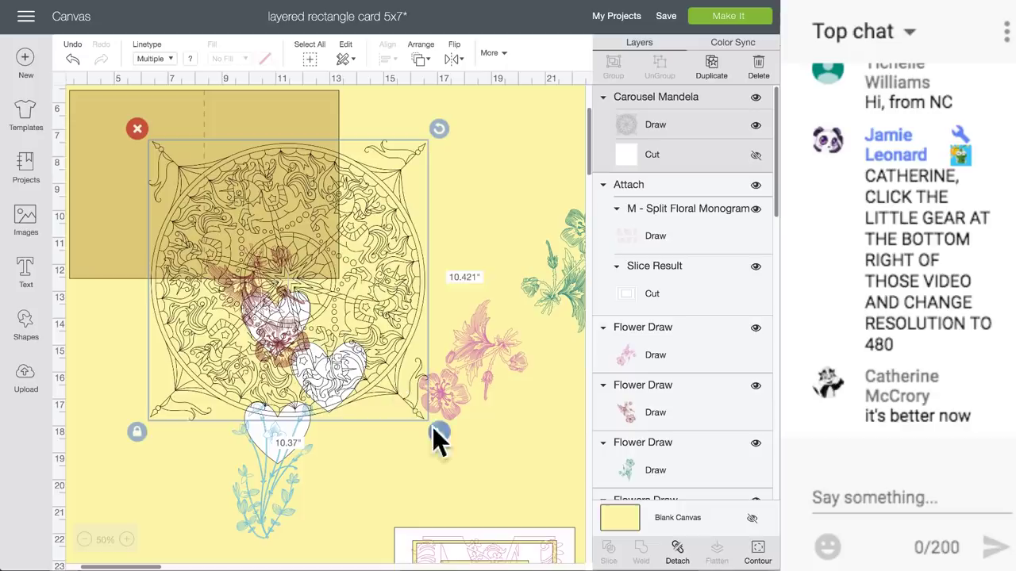
left_click_drag(441, 434, 396, 379)
left_click_drag(324, 270, 308, 215)
left_click_drag(286, 352, 524, 335)
left_click_drag(325, 472, 627, 369)
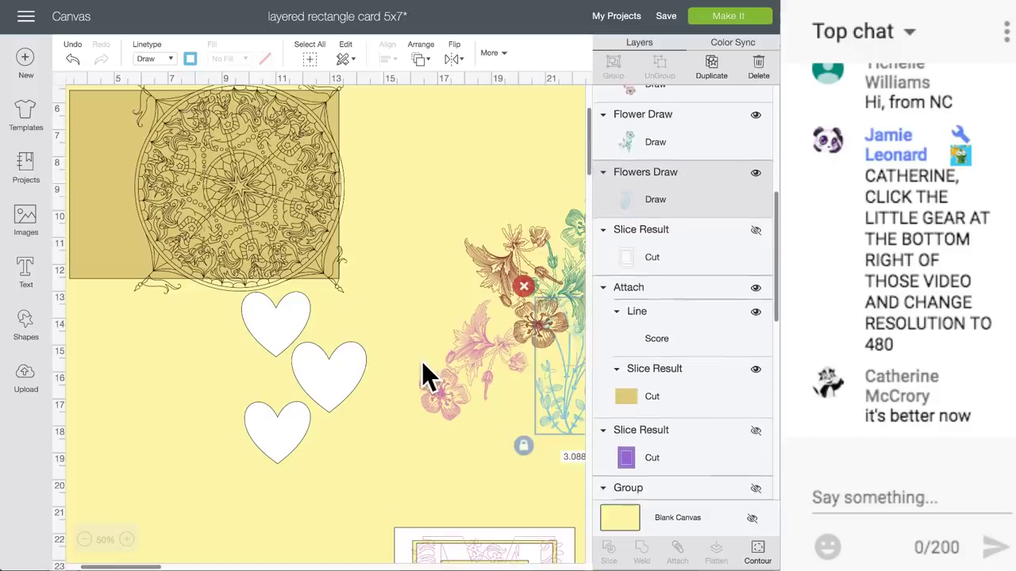
Move the hearts lower on the canvas and place the mandala over them at about 6.53 inches wide
scroll(421, 365, "down", 3)
left_click_drag(352, 223, 351, 326)
left_click_drag(261, 119, 422, 404)
left_click_drag(316, 327, 308, 347)
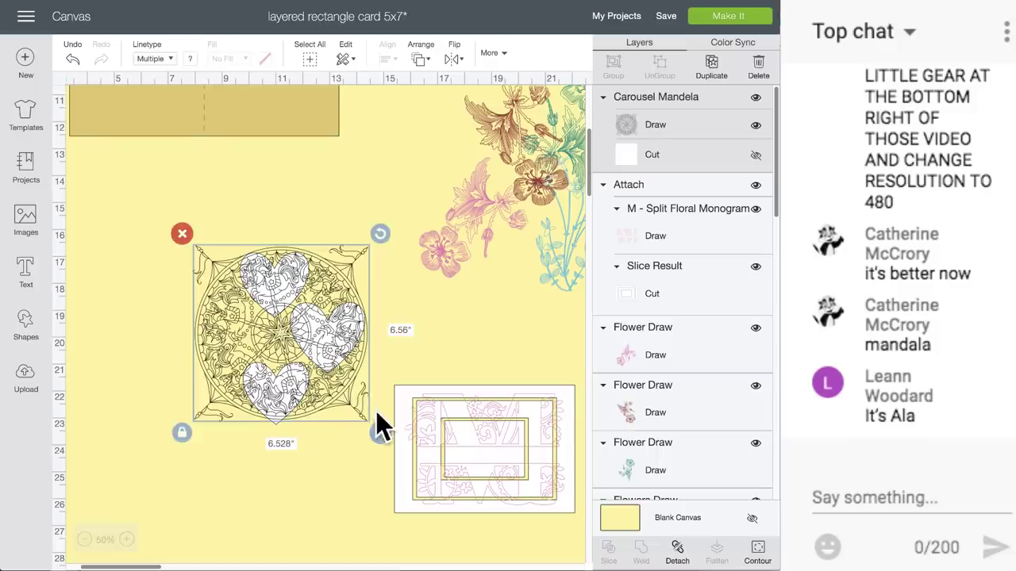
Resize the mandala to about 6.9 inches wide so it covers all three hearts, and attach it to them
left_click(379, 422)
left_click(329, 382)
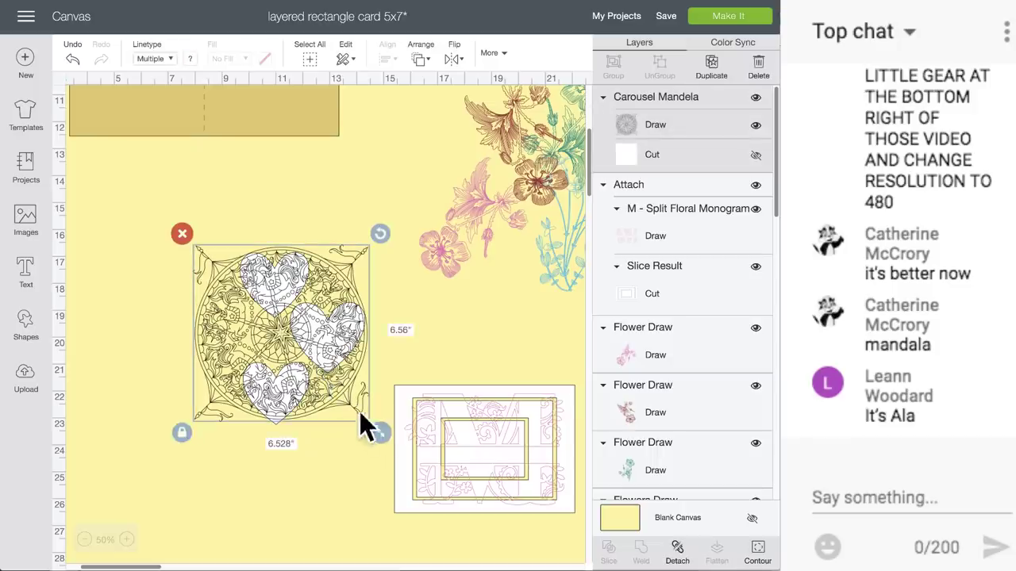
left_click_drag(377, 427, 334, 377)
left_click(281, 222)
left_click_drag(261, 198, 324, 390)
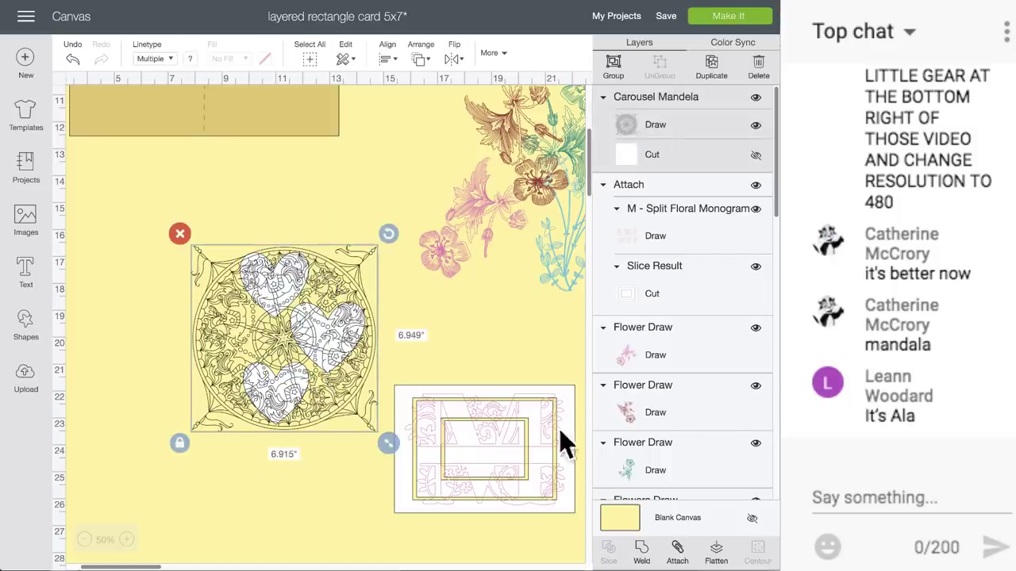
left_click(675, 552)
Enlarge the attached mandala and hearts to about 10.37 inches wide and reposition them beside the flower drawings
left_click_drag(299, 284, 284, 280)
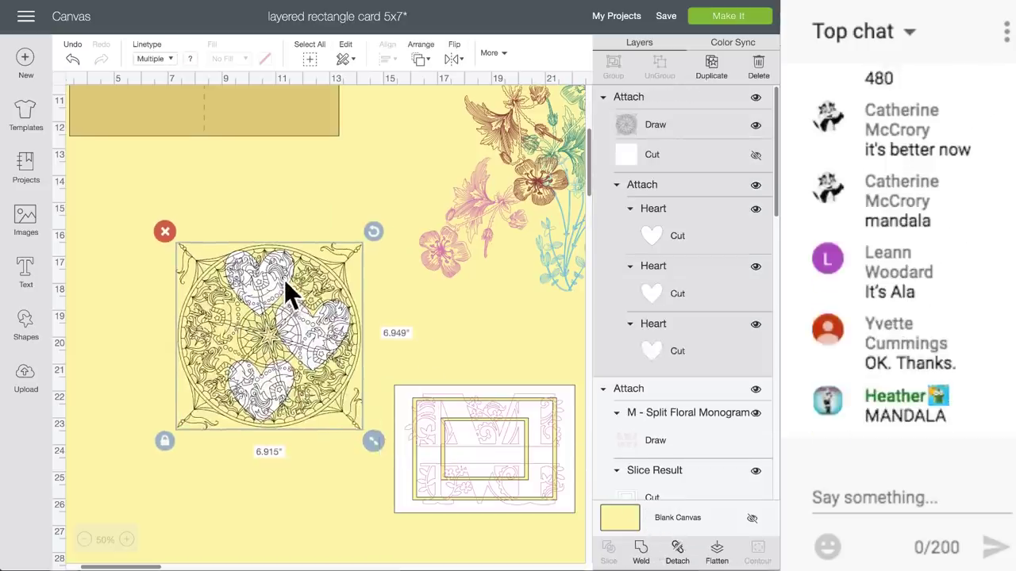
left_click_drag(368, 443, 466, 535)
left_click_drag(393, 477, 304, 361)
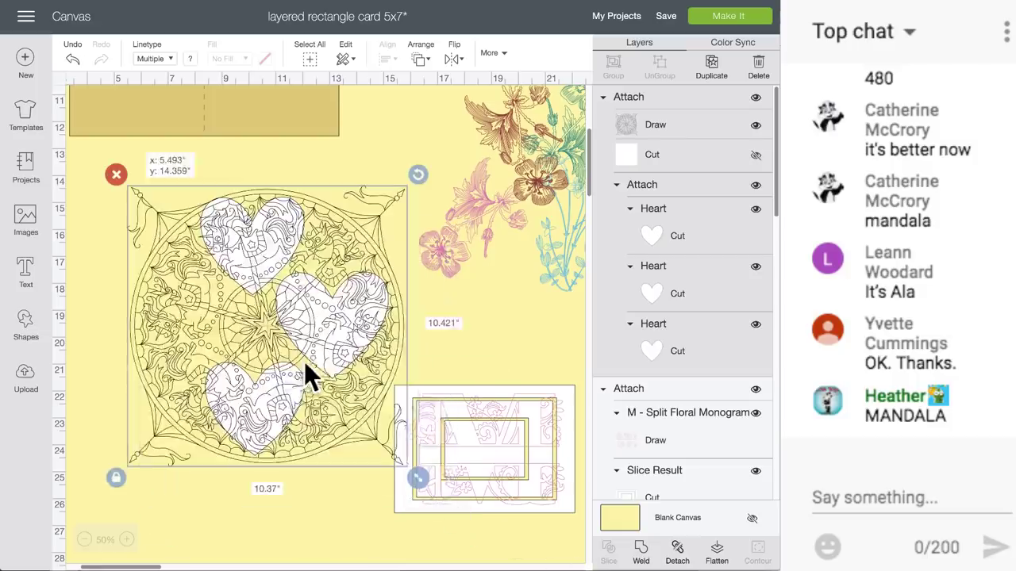
Examine closely how the mandala's line drawing falls within each of the three hearts
left_click(126, 540)
left_click(126, 540)
scroll(417, 454, "down", 5)
scroll(425, 447, "right", 4)
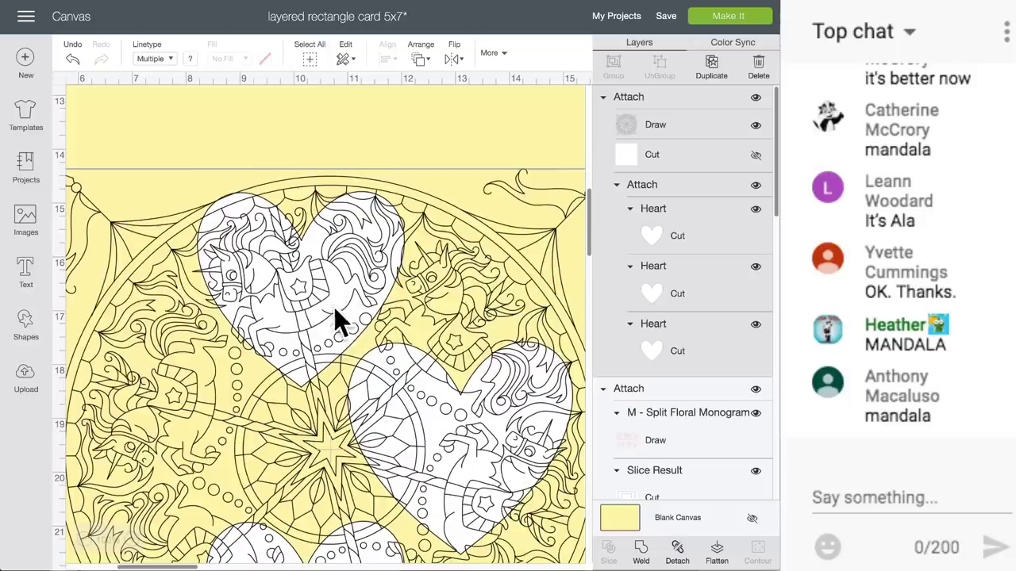
scroll(331, 344, "down", 2)
scroll(460, 437, "down", 6)
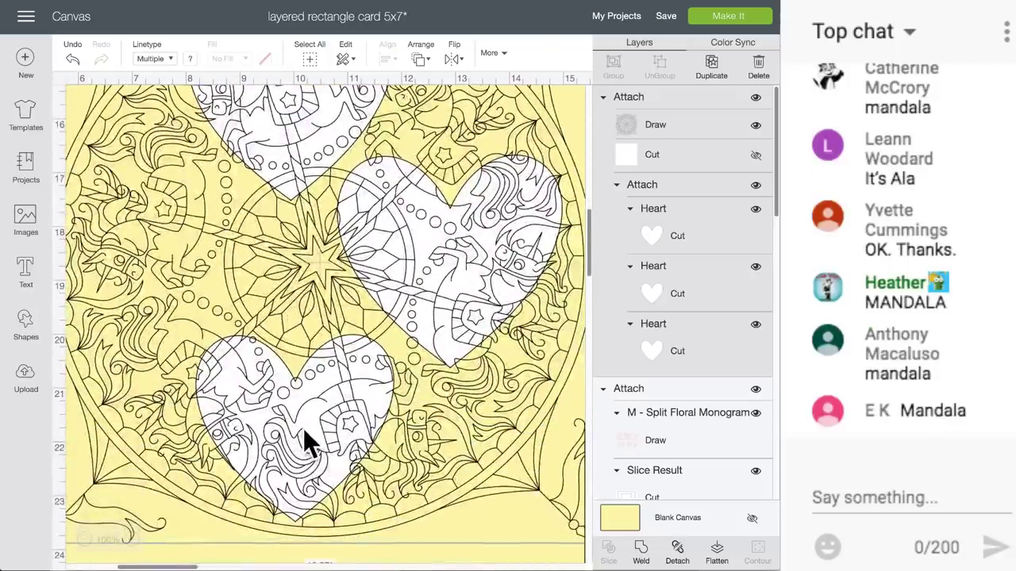
scroll(303, 428, "up", 14)
scroll(303, 429, "down", 7)
scroll(303, 428, "left", 4)
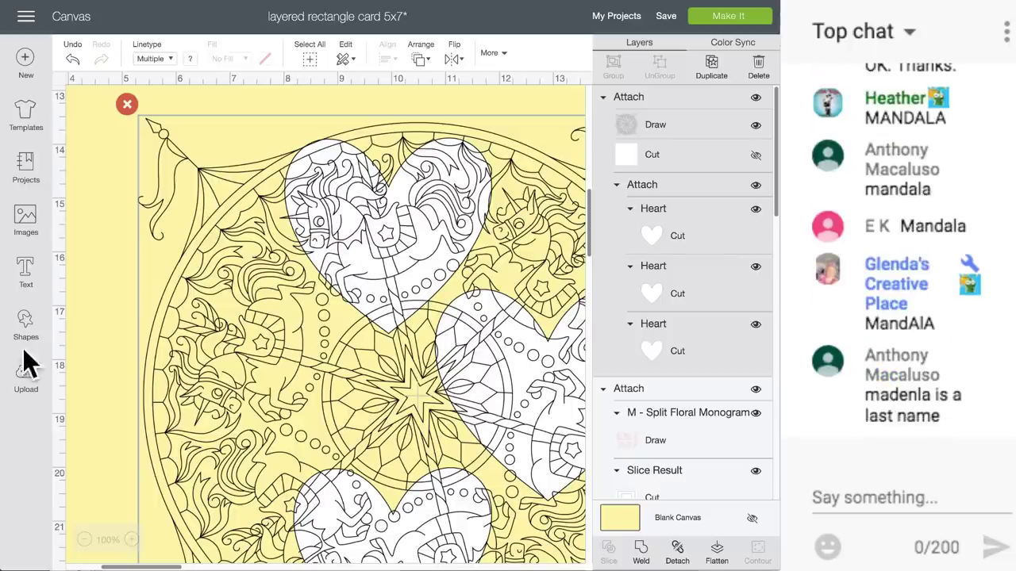
scroll(185, 379, "down", 1)
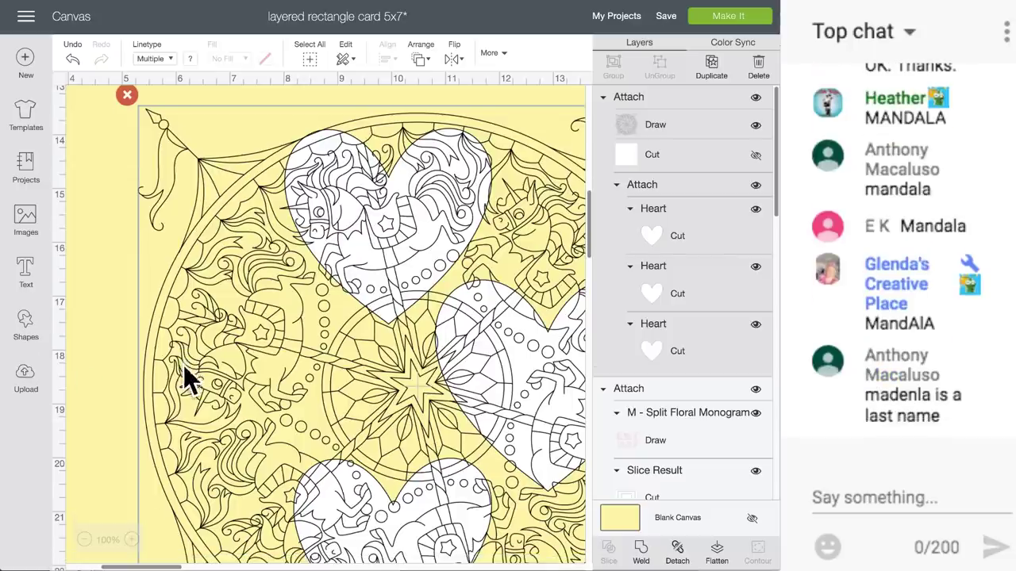
left_click(83, 541)
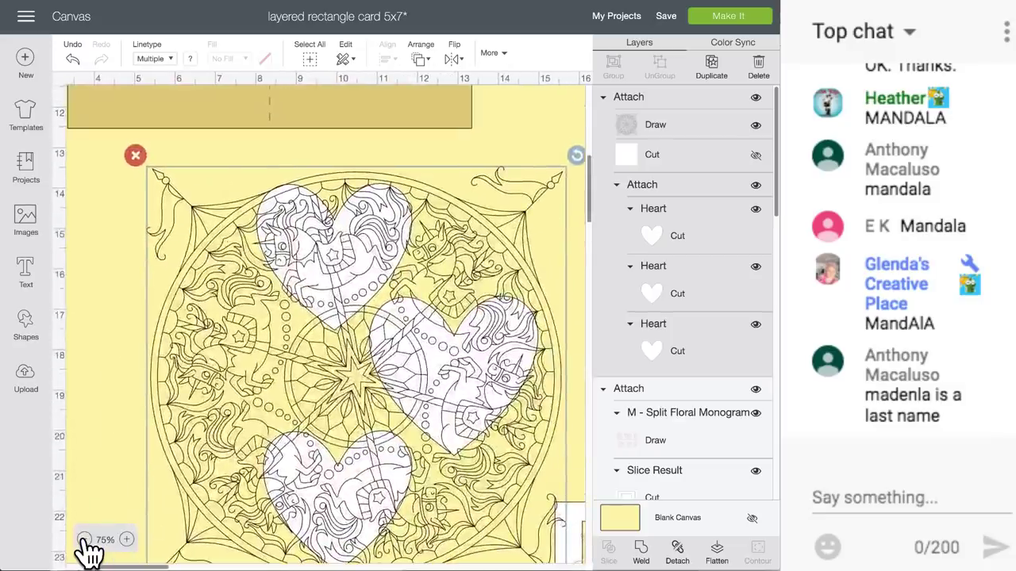
left_click(83, 540)
left_click_drag(156, 298, 229, 298)
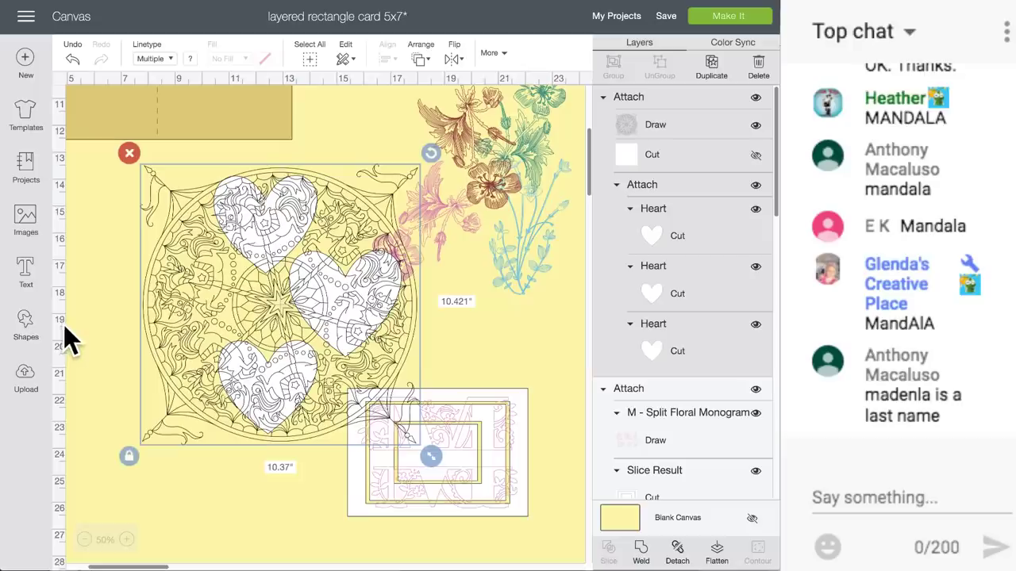
Add a square shape and place it over the upper-left corner of the mandala
left_click(25, 325)
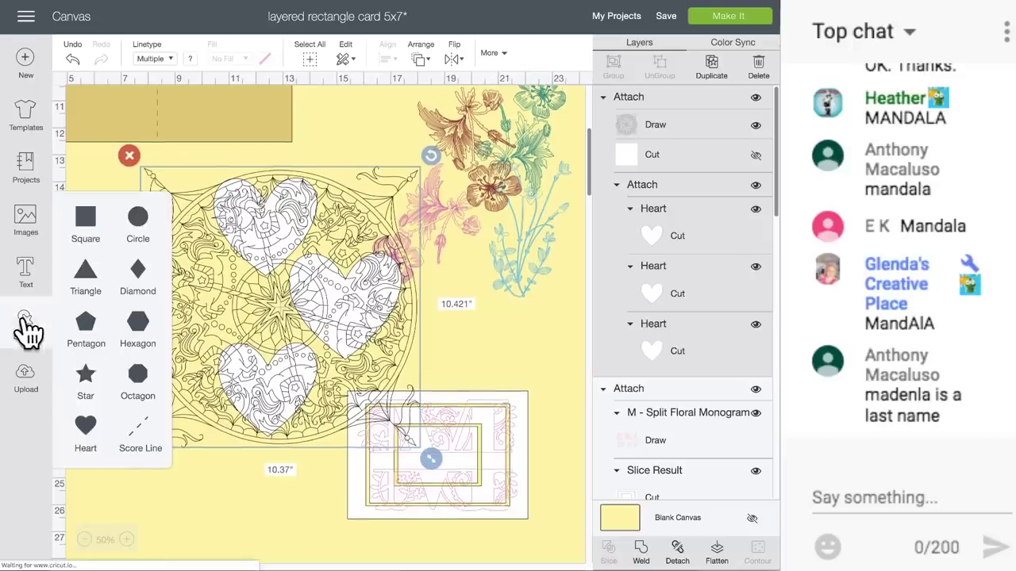
left_click(92, 228)
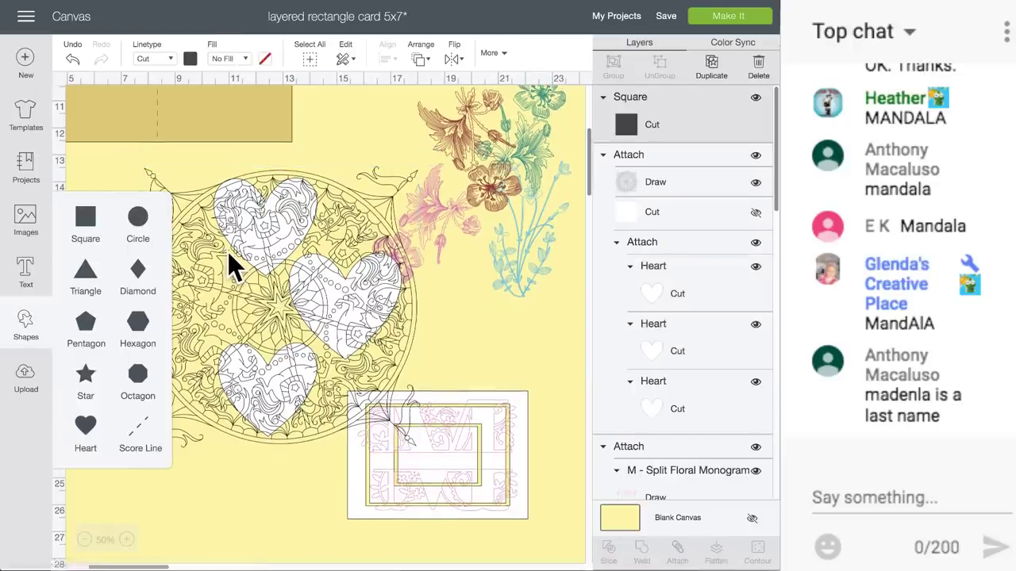
scroll(228, 251, "up", 5)
left_click(216, 168)
left_click_drag(87, 256, 124, 487)
scroll(125, 496, "down", 6)
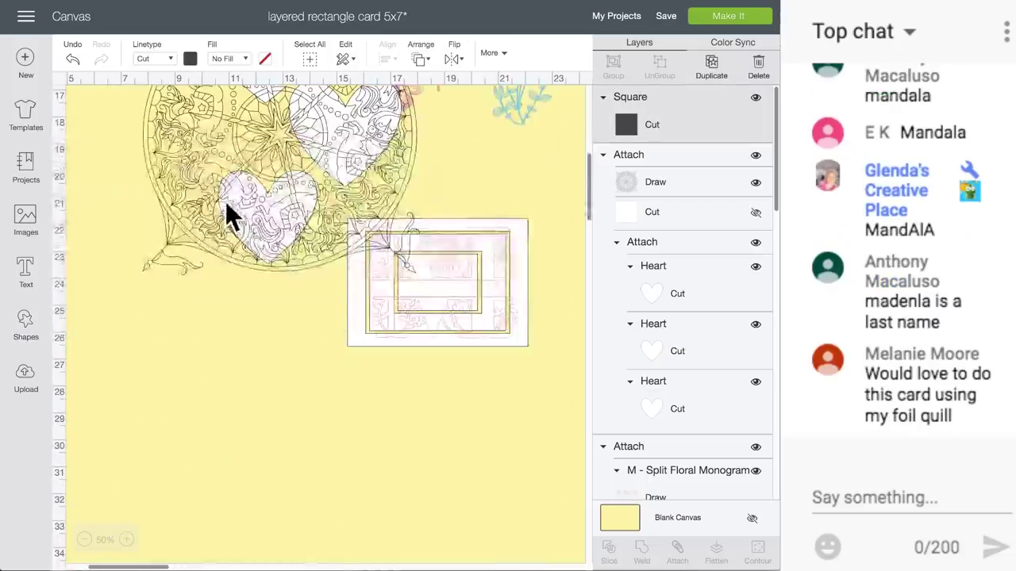
scroll(225, 201, "up", 1)
left_click_drag(131, 126, 149, 155)
Detach the mandala from the hearts and shift it slightly down and to the right
left_click(286, 230)
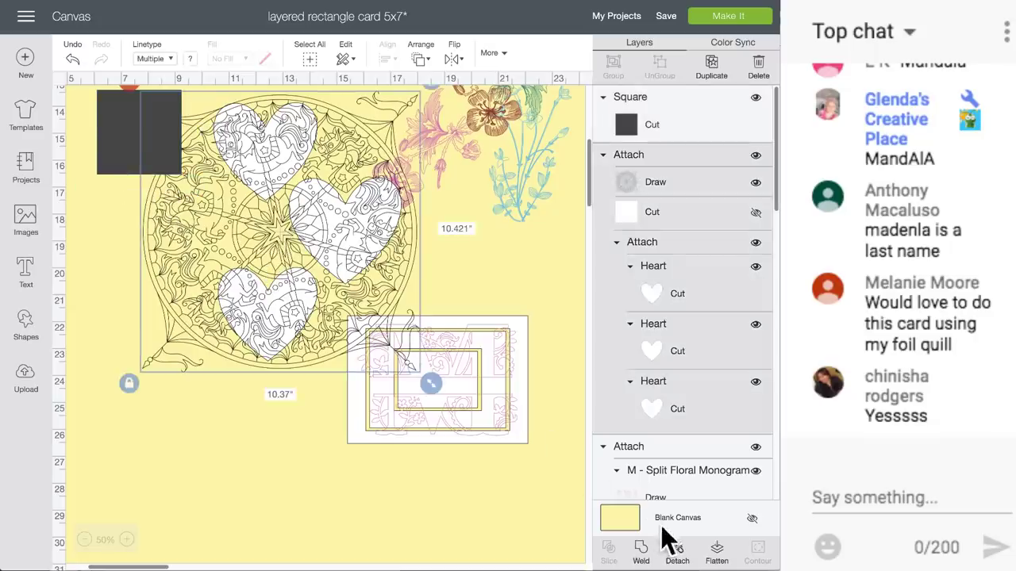
left_click(678, 554)
left_click_drag(286, 230, 294, 246)
Unlock the square's proportions and stretch it into a rectangle about 12.7 inches tall overlapping the mandala's left side
mouse_move(124, 146)
left_mouse_down()
mouse_move(127, 163)
mouse_move(133, 153)
left_mouse_up()
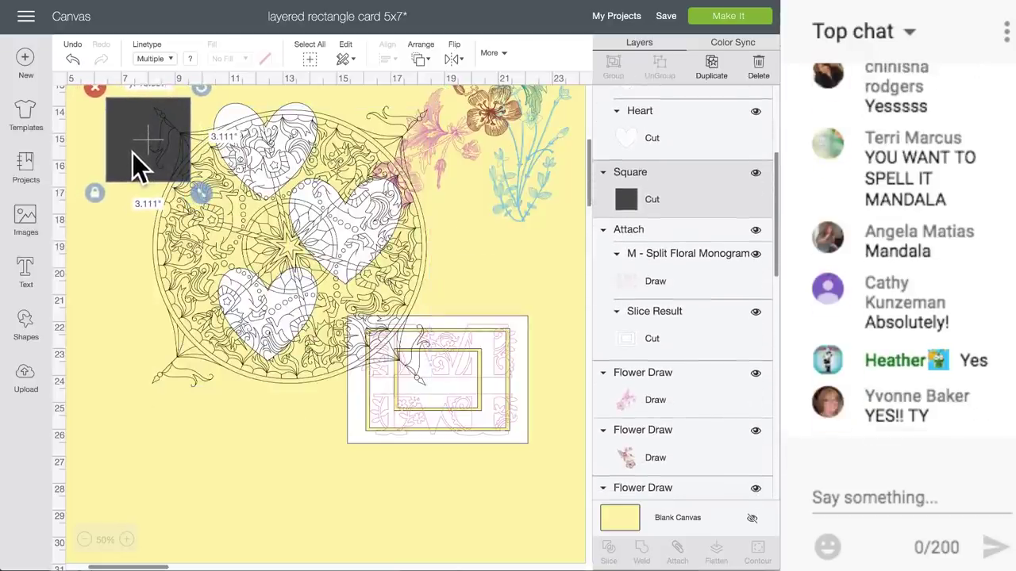
left_click(95, 193)
left_click_drag(204, 203, 163, 366)
Try to combine the mandala and the dark rectangle for slicing, and check the linetype options of the mandala's draw layer
left_click(243, 465)
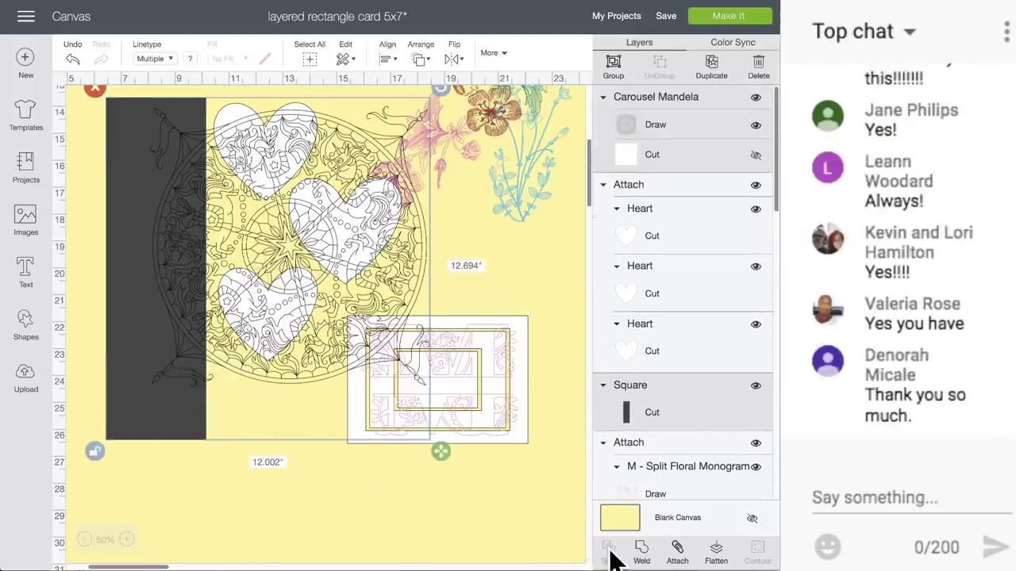
left_click(261, 479)
left_click(322, 335)
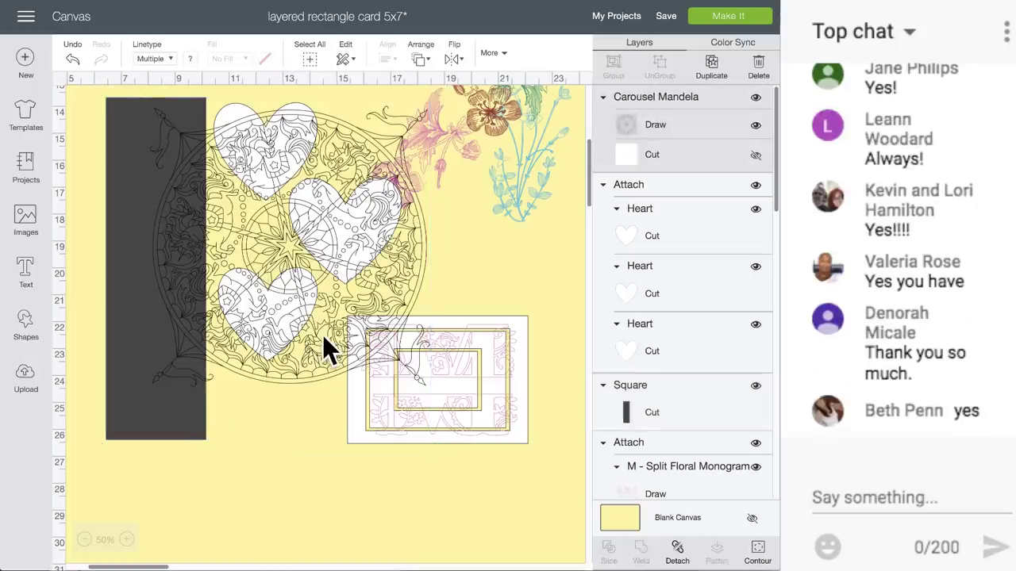
left_click(659, 124)
left_click(168, 56)
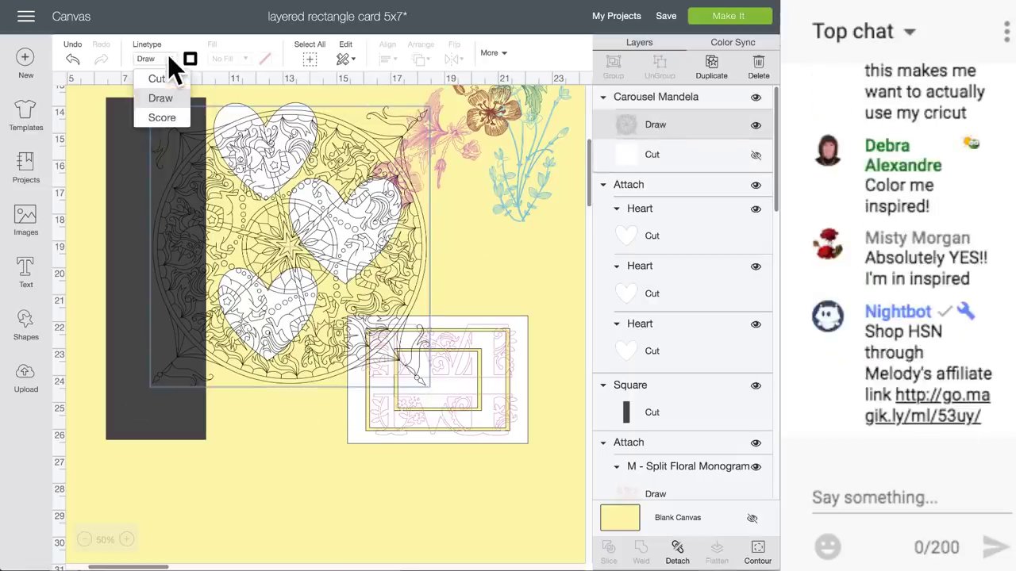
left_click(689, 131)
Detach the mandala's hidden white cut layer from its line drawing and delete that cut layer
left_click(755, 155)
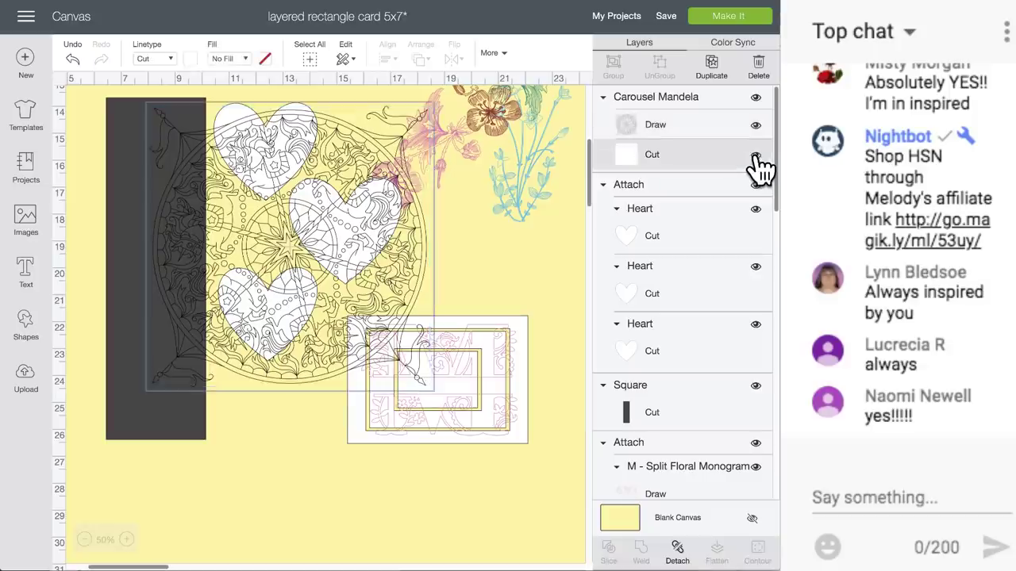
left_click(373, 153)
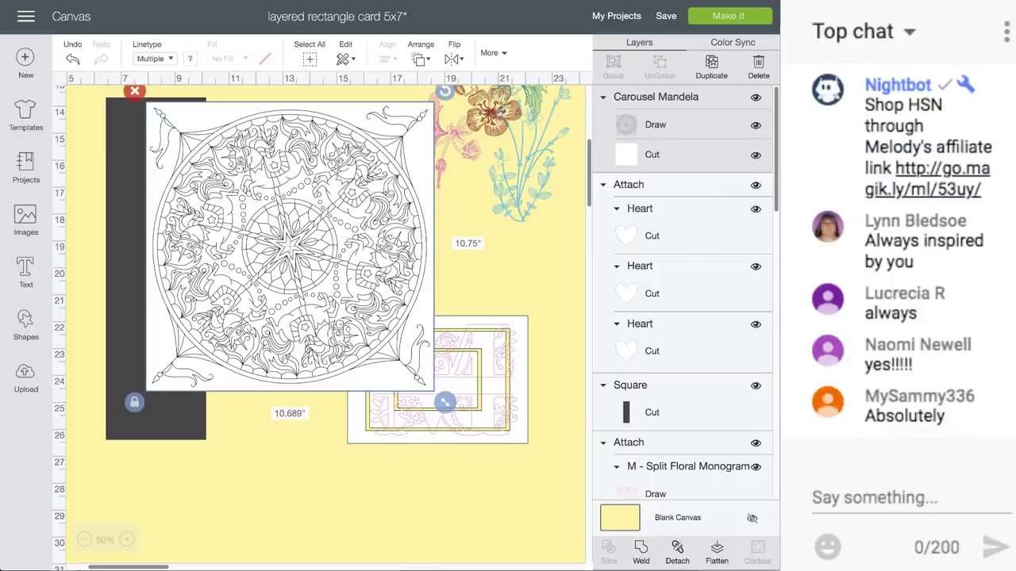
left_click(677, 555)
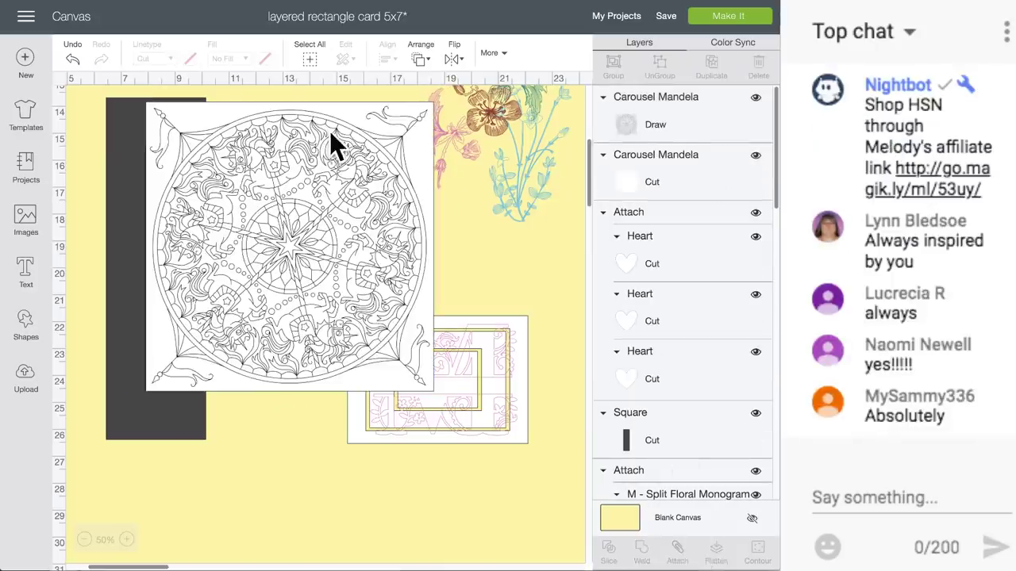
left_click(708, 165)
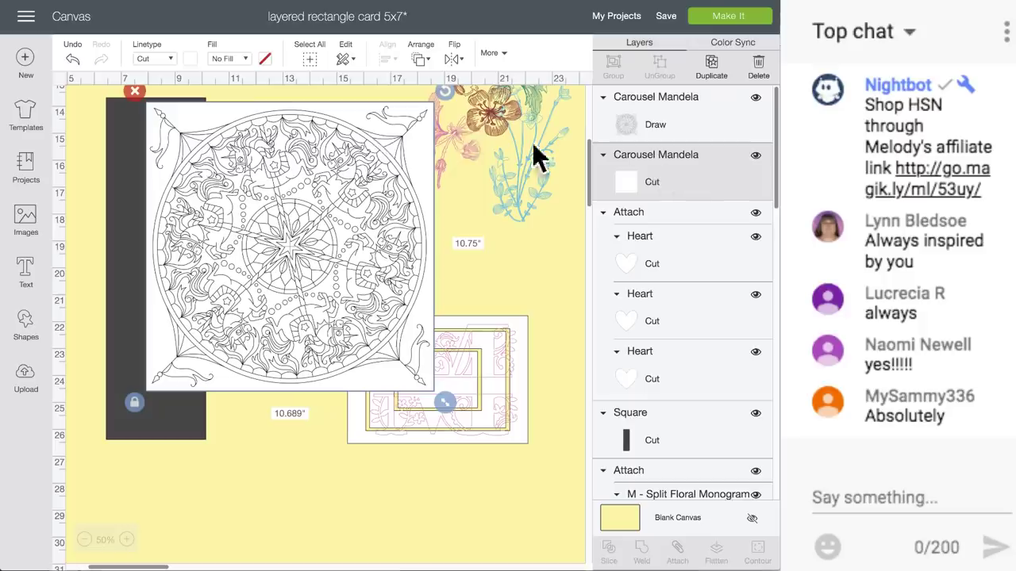
left_click(135, 92)
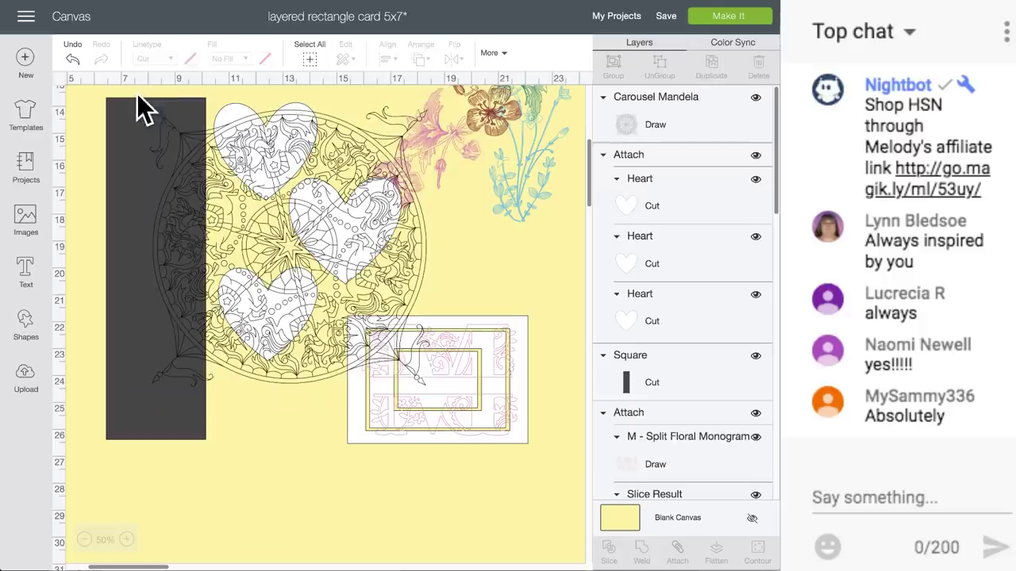
Slice the mandala line drawing with the overlapping dark rectangle
left_click(203, 147)
mouse_move(176, 472)
left_mouse_down()
mouse_move(153, 471)
mouse_move(179, 411)
mouse_move(158, 301)
left_mouse_up()
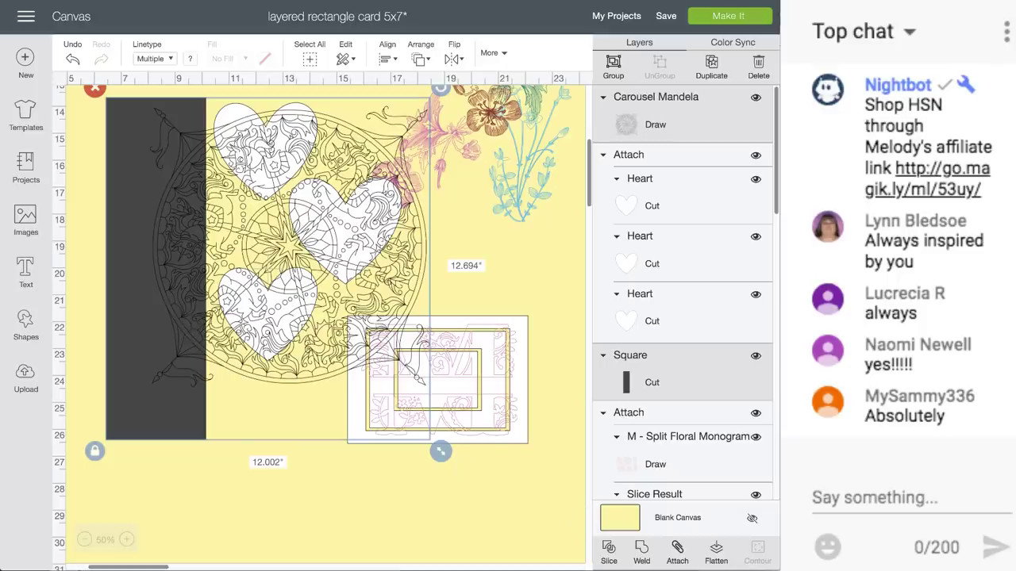
left_click(609, 548)
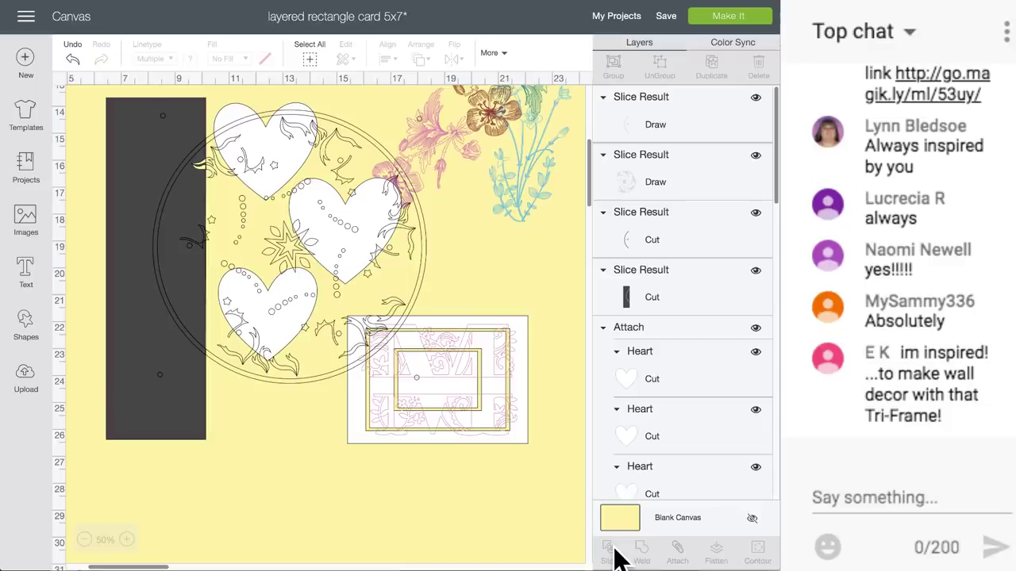
Undo the slice, reselect only the mandala drawing and the dark rectangle, and slice them again
left_click(70, 57)
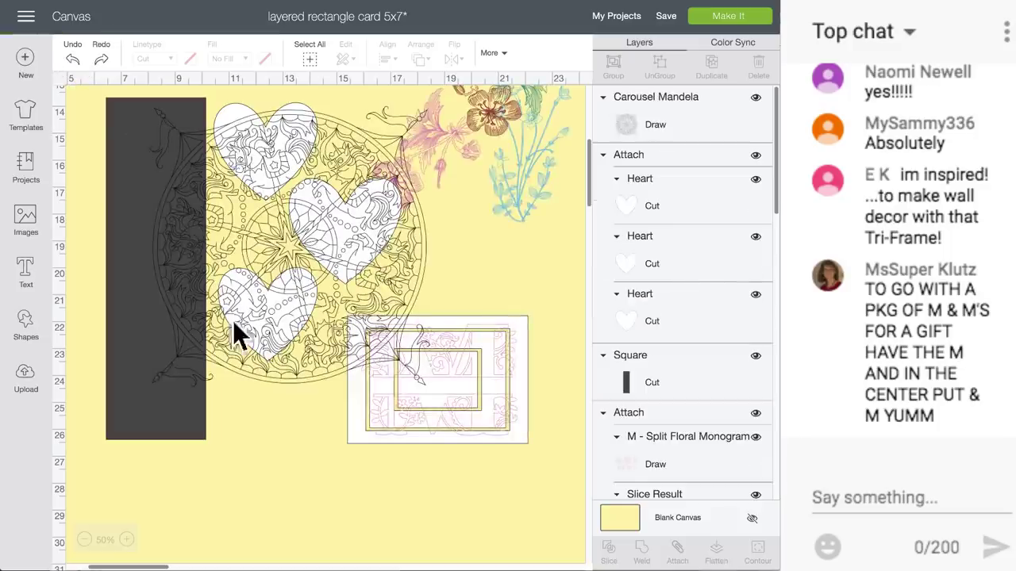
left_click_drag(245, 457, 159, 359)
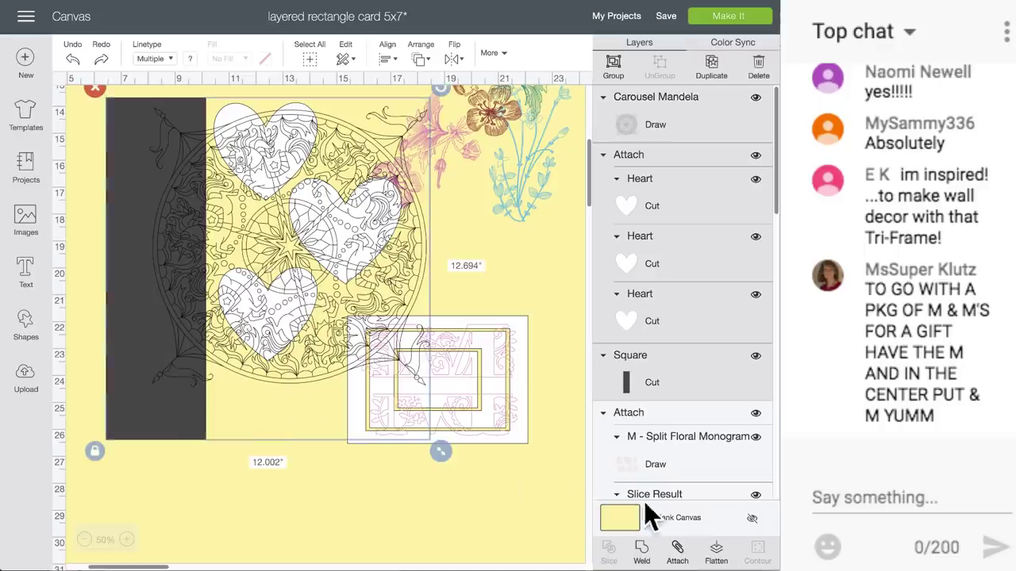
left_click(341, 486)
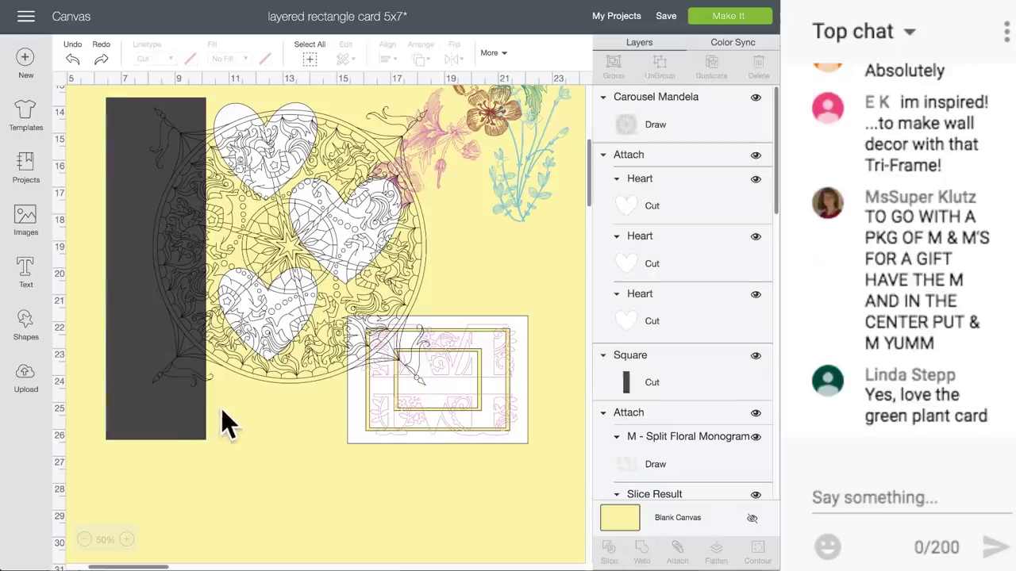
left_click_drag(227, 392, 179, 371)
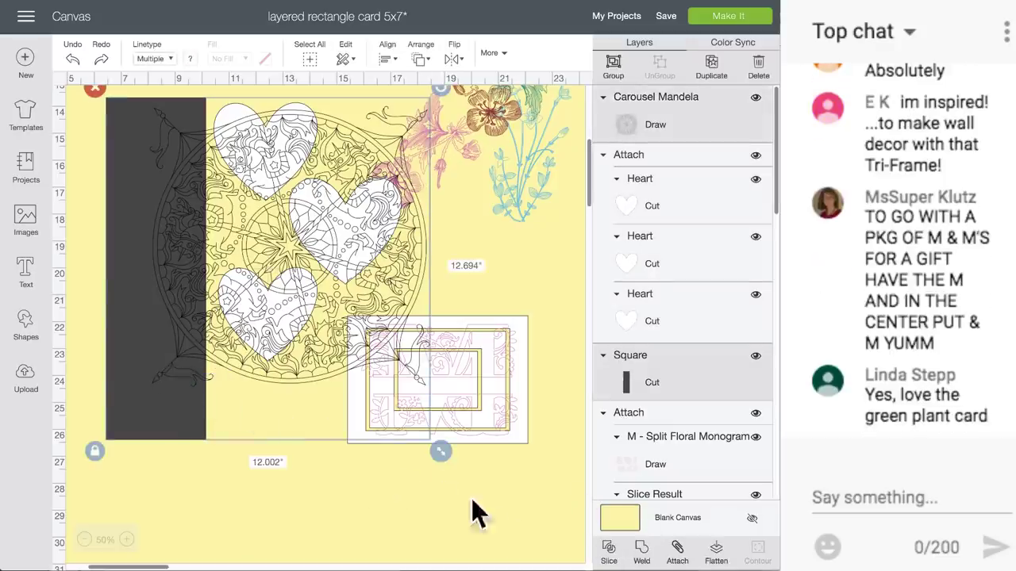
left_click(609, 549)
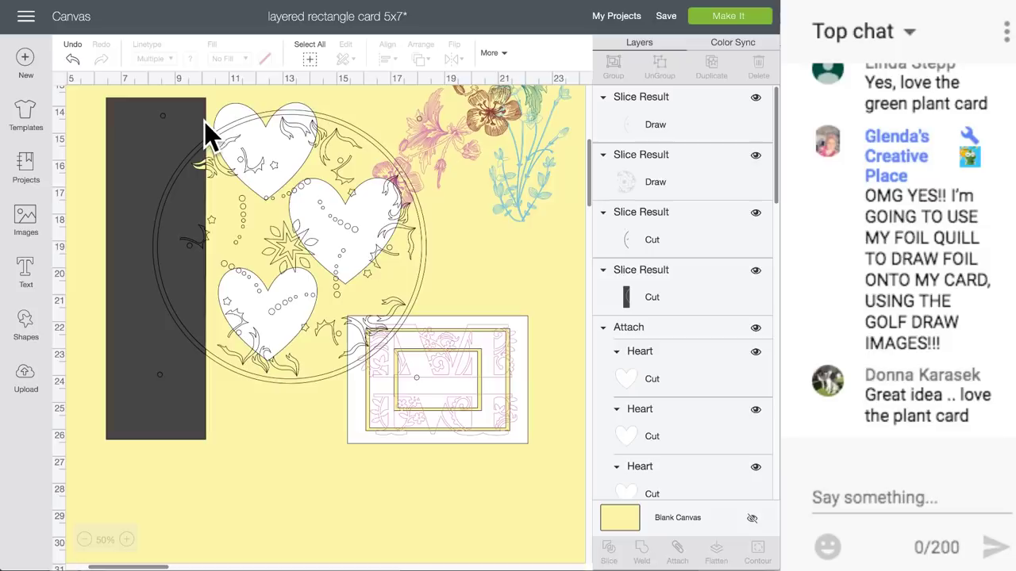
Move the attached floral monogram frame slightly to the right and down, away from the sliced mandala
scroll(204, 121, "up", 8)
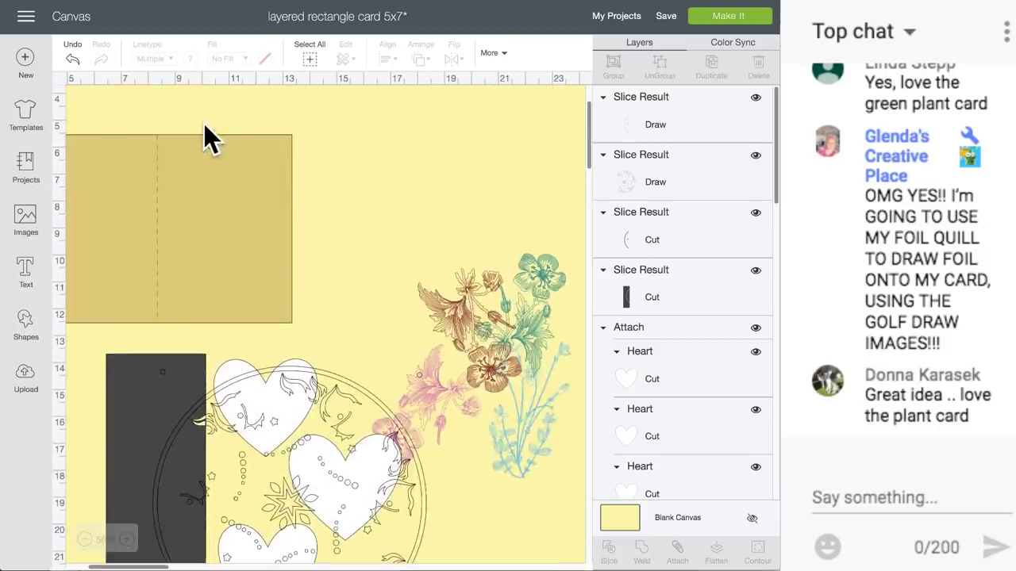
scroll(468, 372, "down", 9)
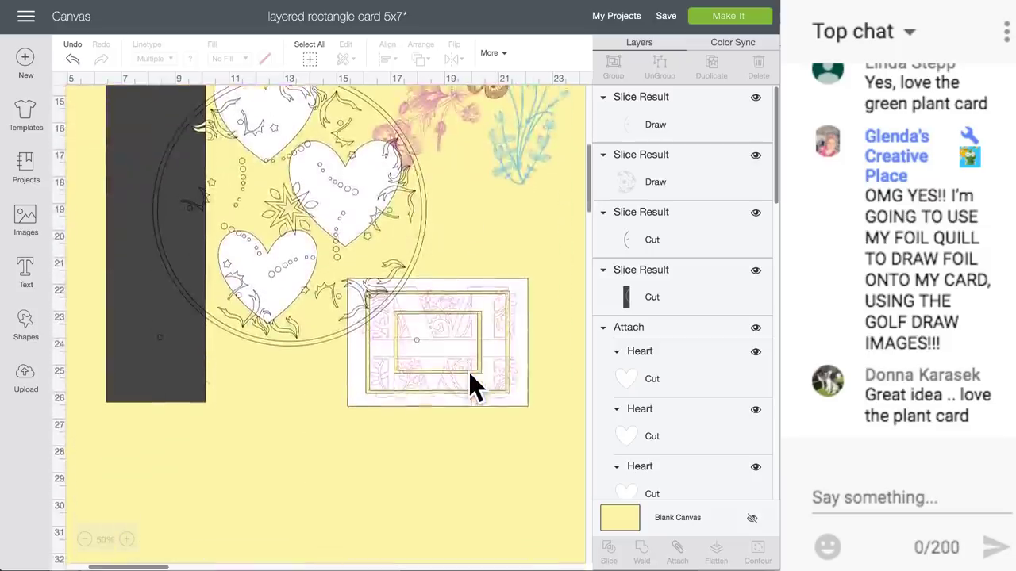
left_click_drag(403, 353, 465, 412)
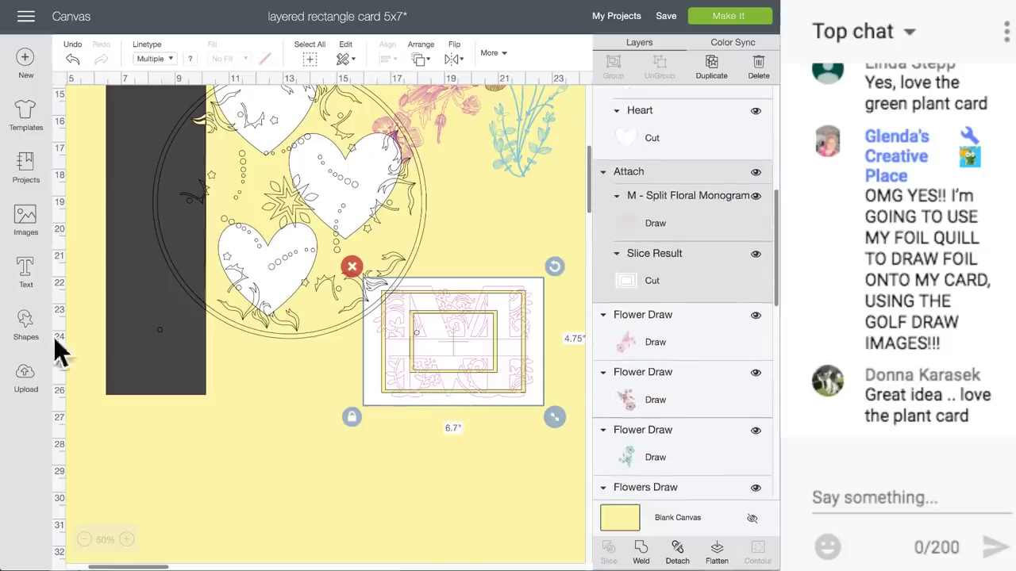